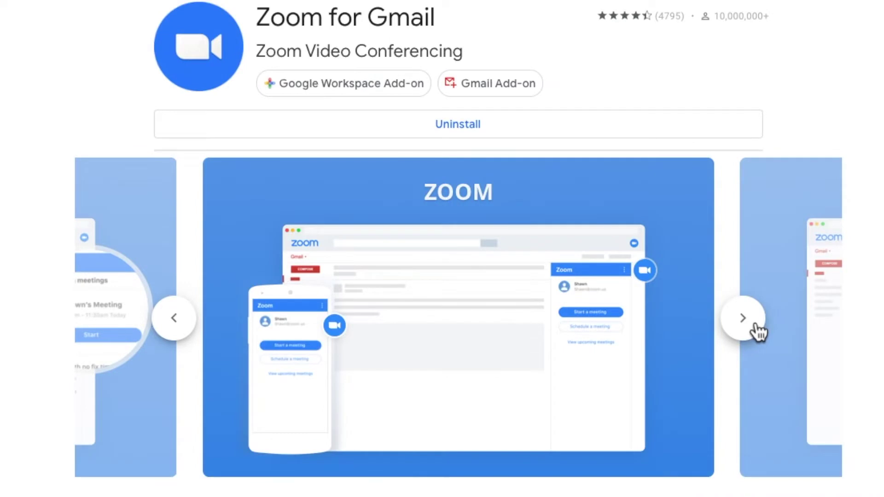
Step: Advance the Zoom for Gmail screenshots to the Start a meeting view
left_click(756, 325)
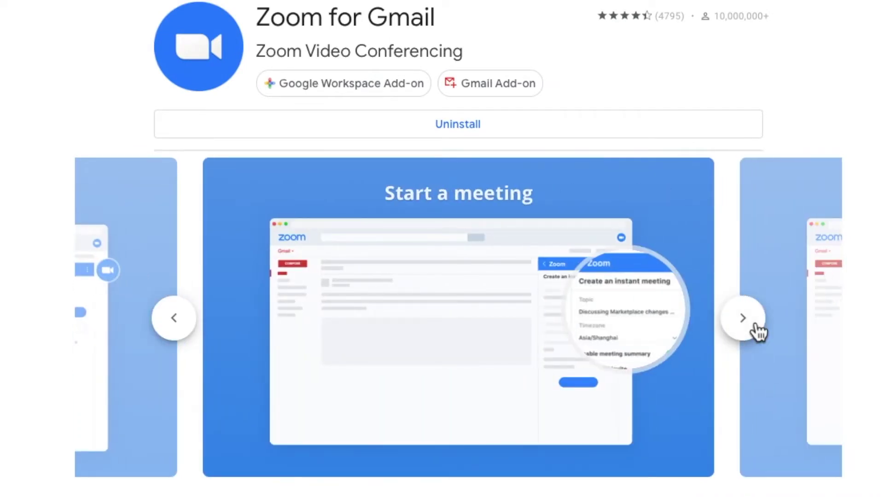
Step: Page the Zoom carousel to the Schedule a meeting and upcoming meetings screenshots
left_click(756, 324)
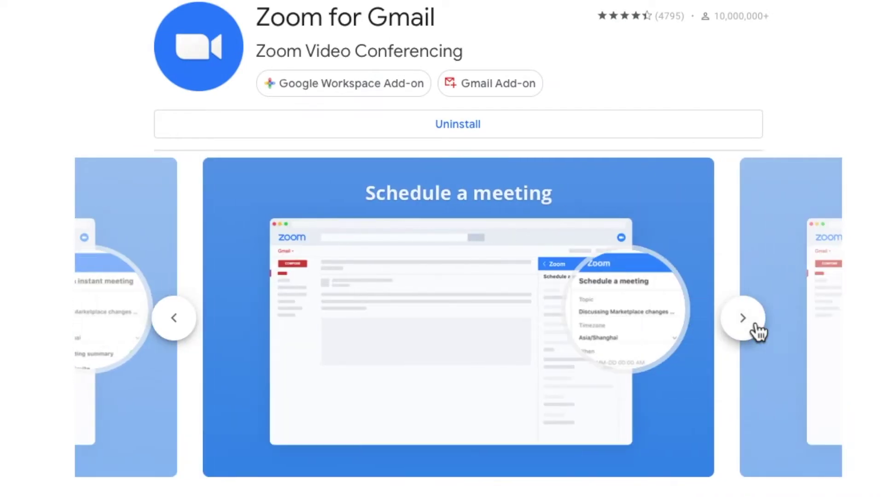
left_click(756, 325)
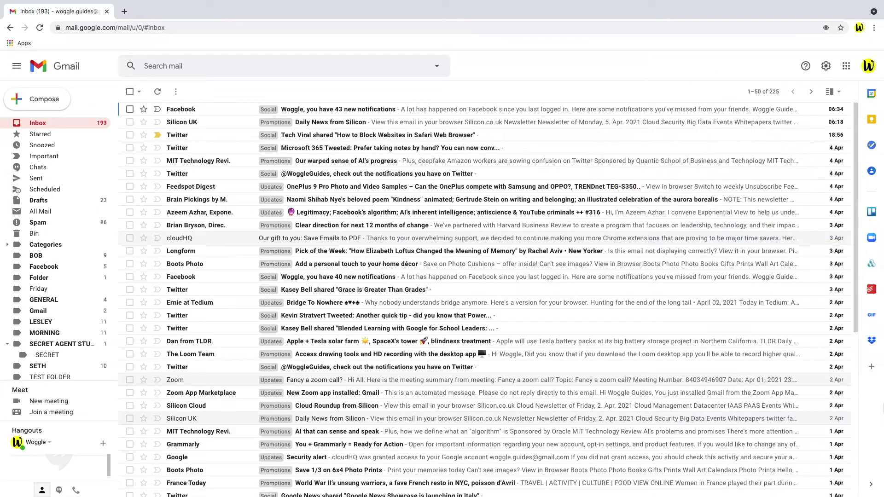
Step: Open the Daily News from Silicon email and create an instant meeting from the Zoom side panel
left_click(366, 122)
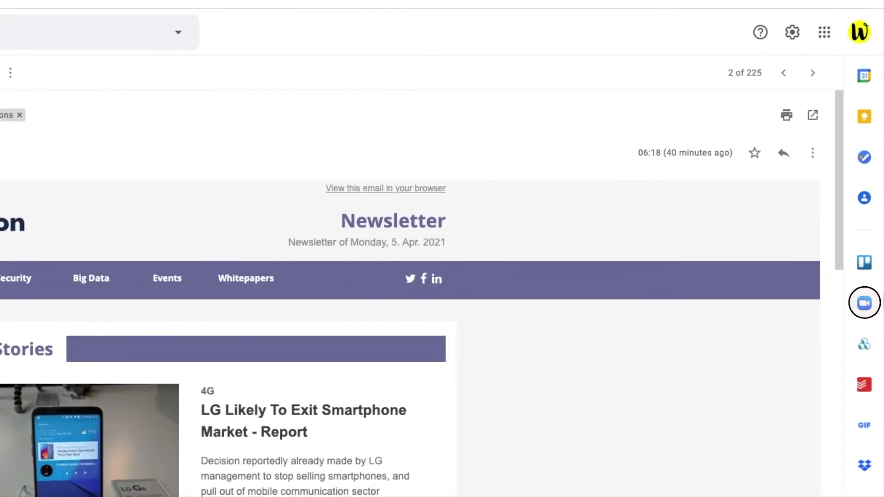
left_click(868, 306)
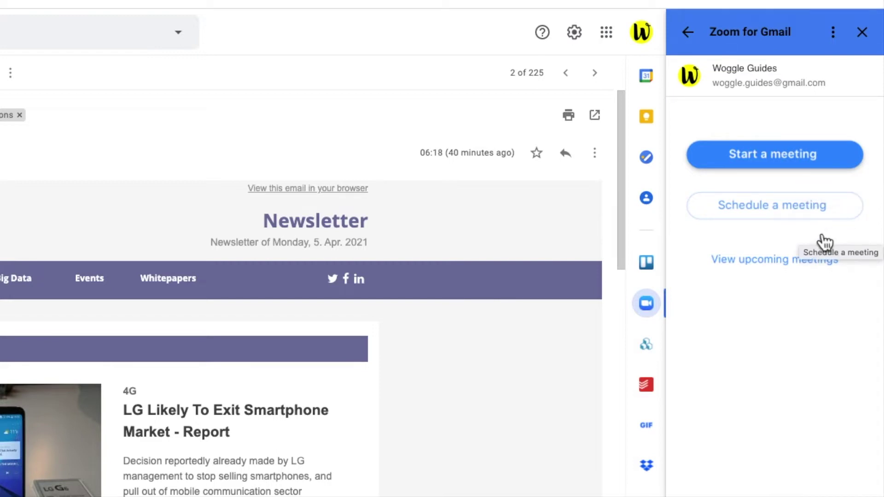
left_click(764, 155)
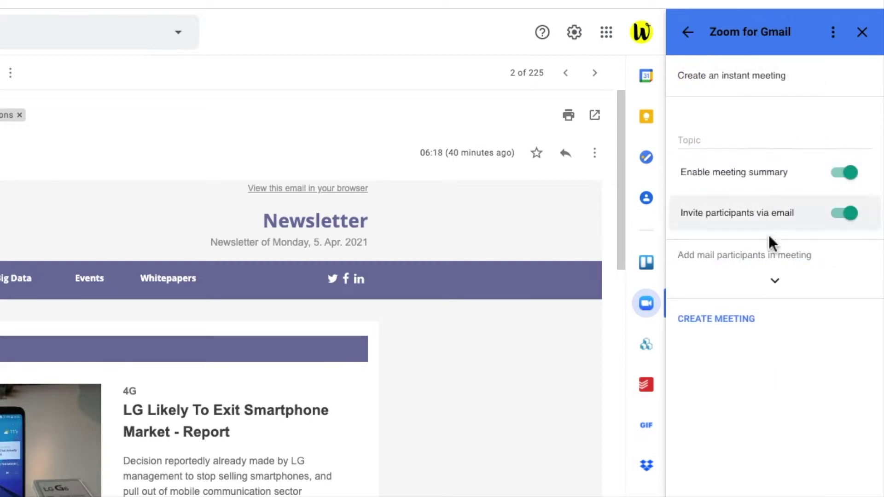
left_click(717, 319)
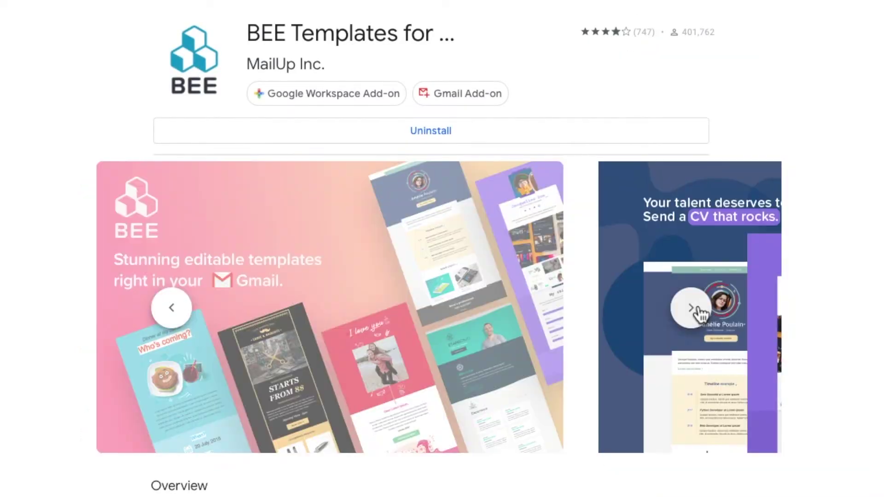
Step: Page the BEE Templates screenshots from the CV template through Happy Holiday cards to the promo video
left_click(691, 308)
left_click(698, 309)
left_click(692, 308)
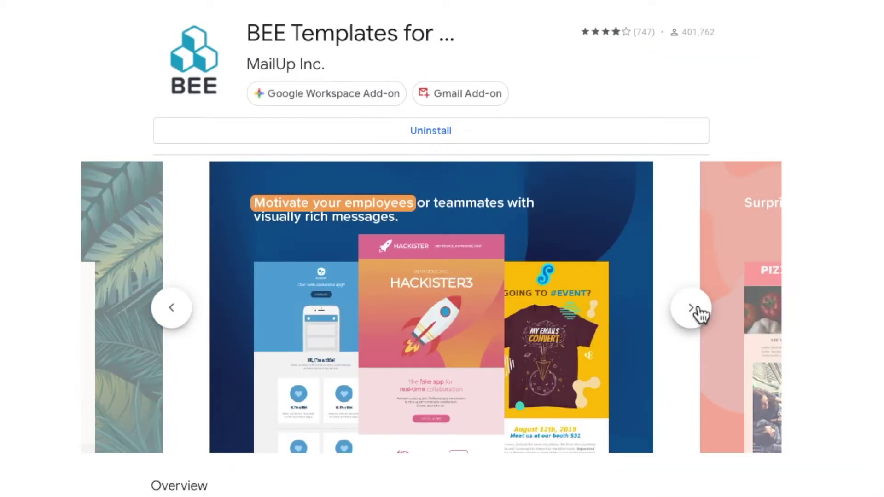
left_click(698, 314)
left_click(698, 313)
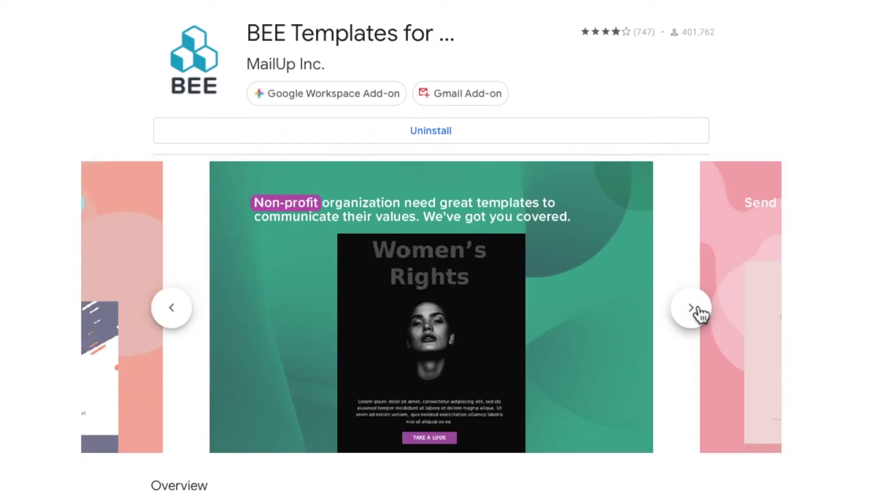
left_click(698, 313)
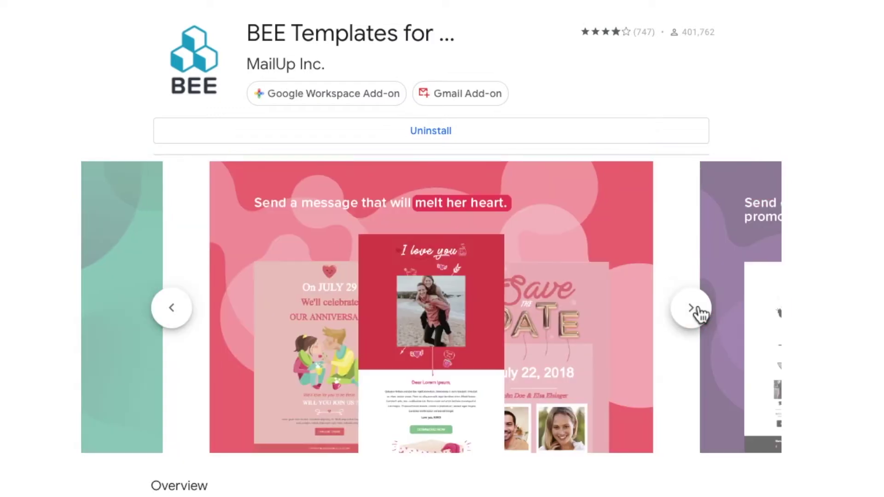
left_click(698, 313)
left_click(698, 313)
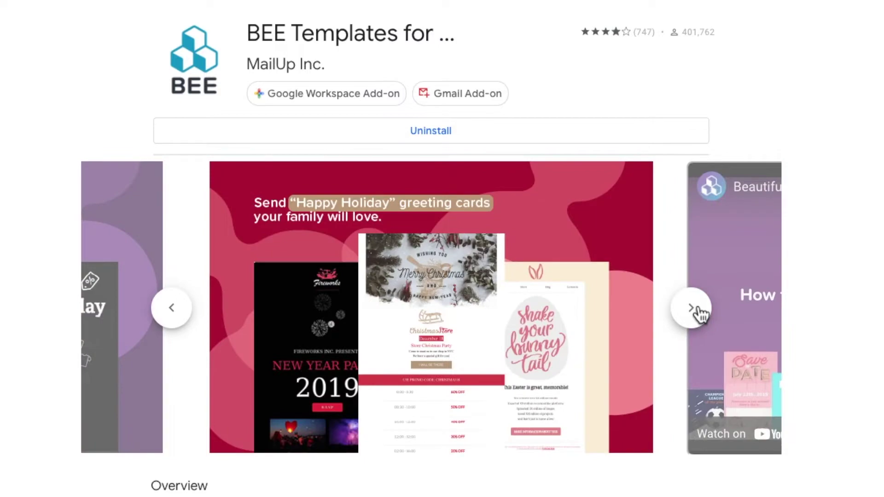
left_click(698, 313)
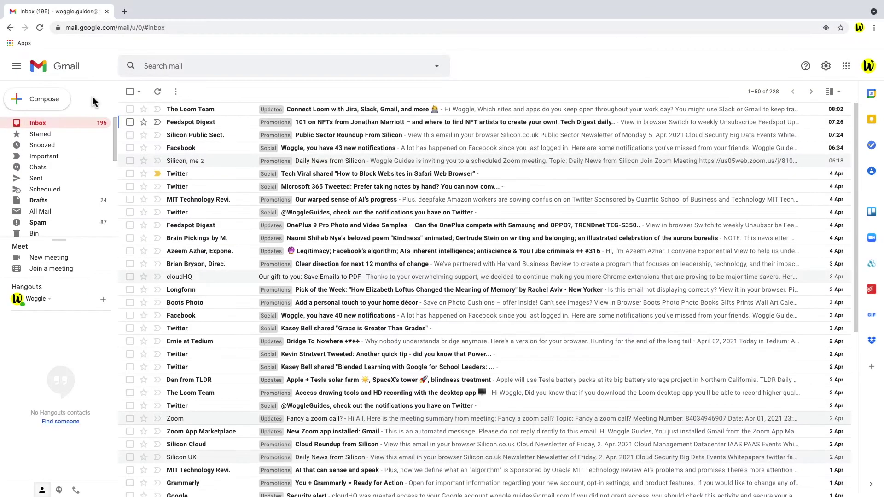
Step: Open a full-size new message and browse BEE's Invitations & Events templates to the party invitation
left_click(58, 103)
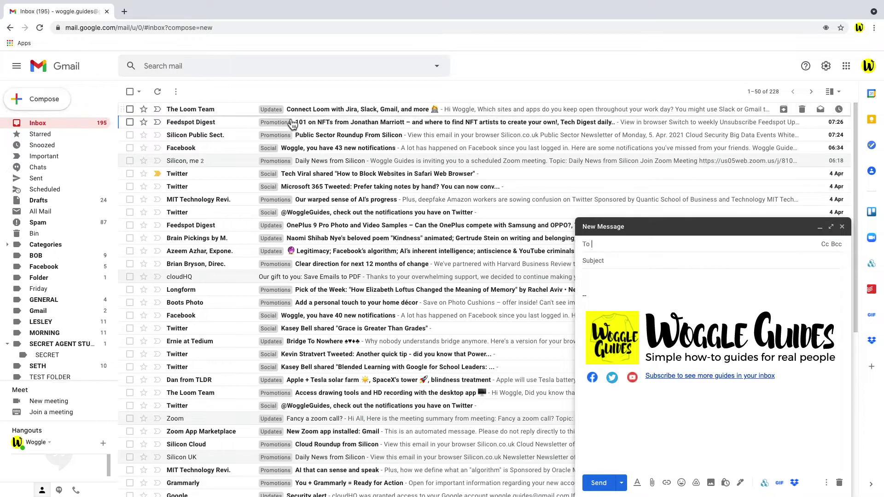
left_click(833, 228)
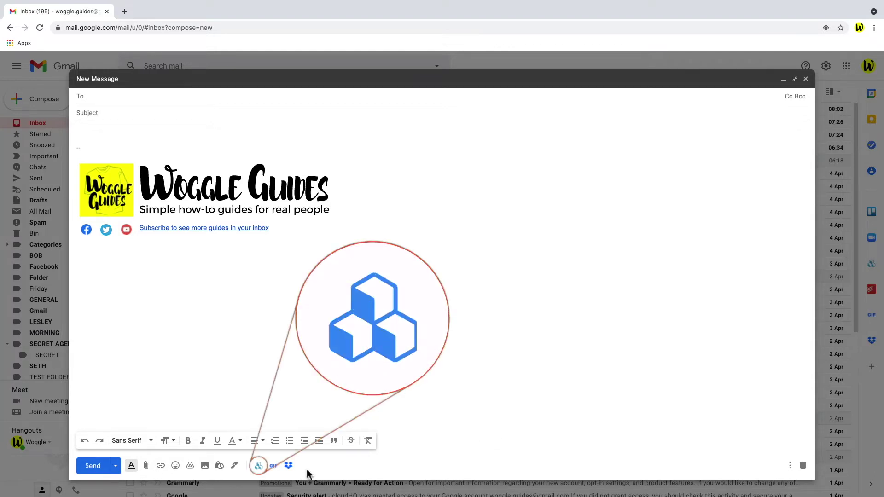
left_click(259, 466)
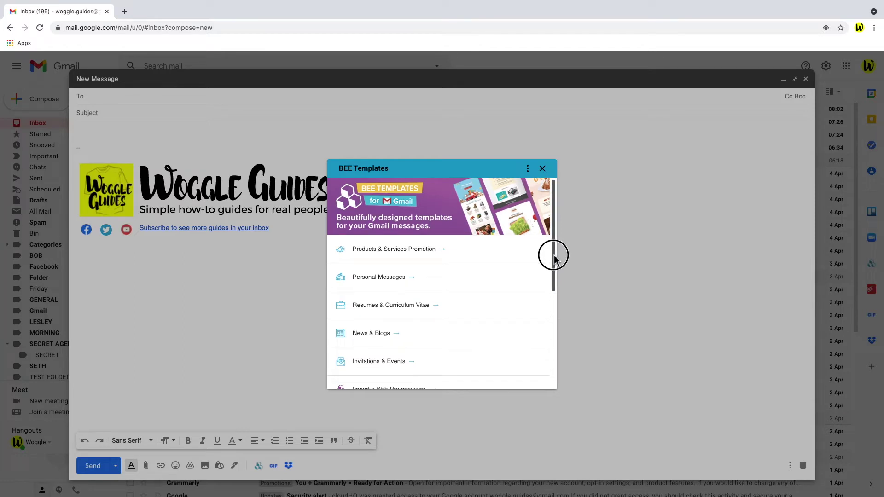
left_click_drag(554, 259, 550, 288)
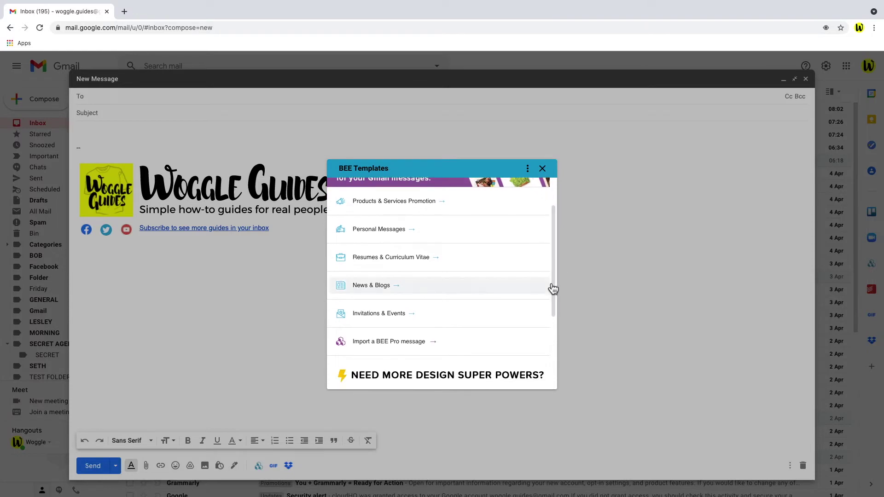
left_click(400, 317)
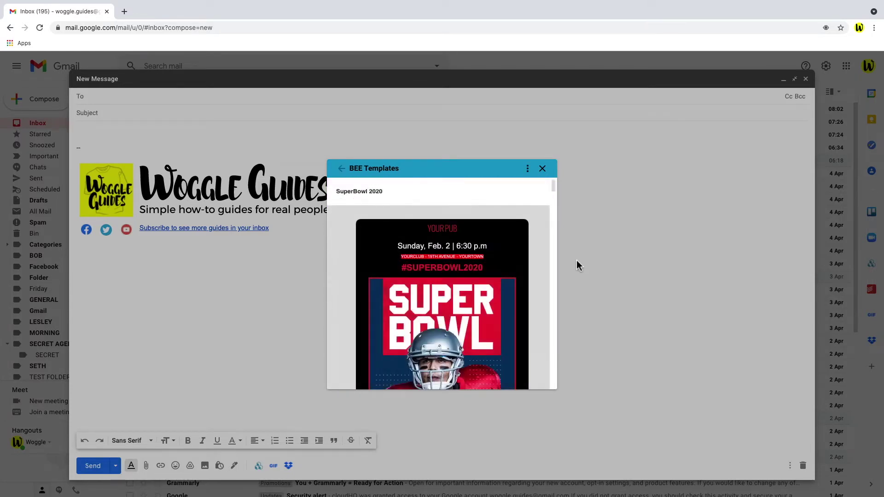
left_click_drag(555, 187, 566, 253)
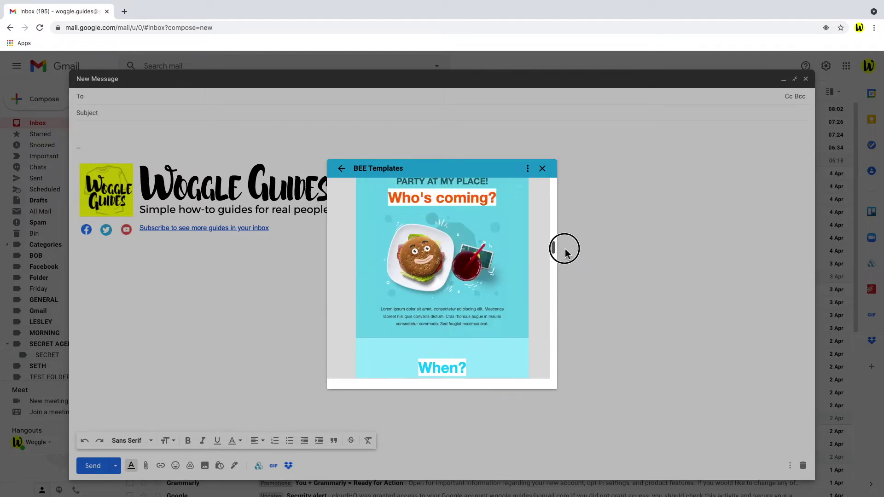
Step: Insert the party template, with body 'Party next Saturday night! Bring your friends!' and date 25th, year 21
left_click(475, 234)
scroll(470, 227, "down", 2)
triple_click(305, 322)
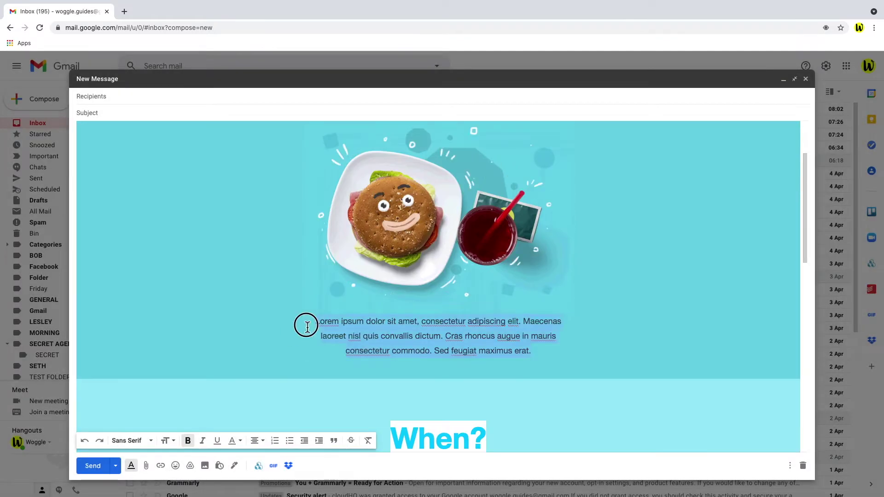
type("Party next Saturday night! Bring your friends!")
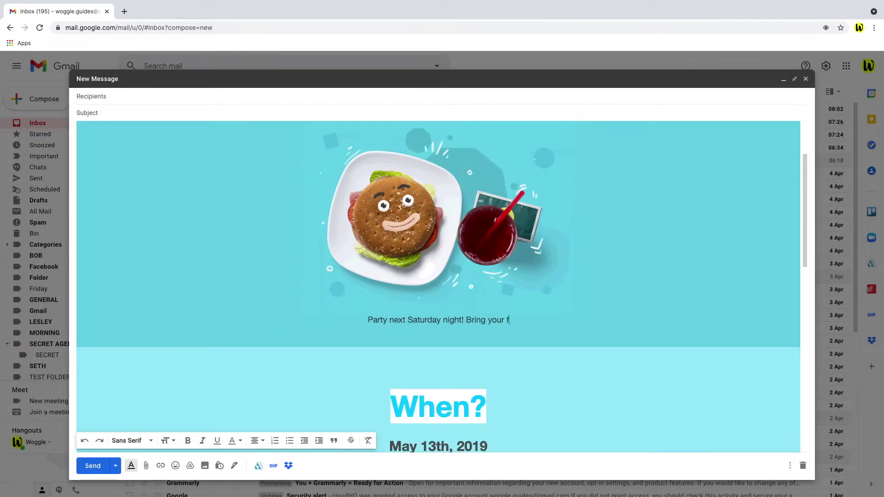
scroll(426, 338, "down", 3)
double_click(426, 338)
type("25th")
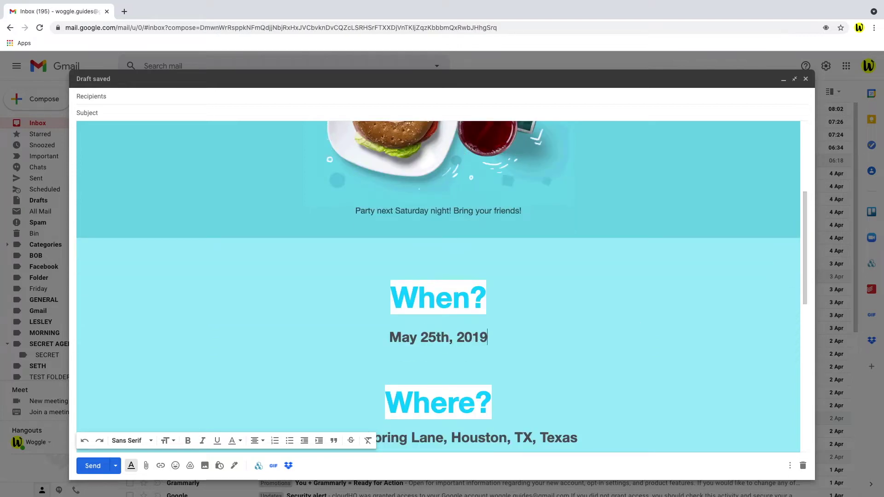
left_click(789, 331)
key("BackSpace")
key("BackSpace")
type("21")
Step: Change the Where? line to 'My place!' in huge Comic Sans
scroll(789, 330, "down", 2)
scroll(789, 331, "down", 1)
triple_click(437, 315)
key("BackSpace")
type("My place!")
triple_click(378, 306)
left_click(152, 440)
left_click(131, 353)
left_click(168, 440)
left_click(199, 426)
Step: Address the invitation to two suggested contacts, subject 'Party at my place!', and send it
left_click(336, 96)
type("woggl")
left_click(147, 116)
type("woggl")
left_click(142, 144)
left_click(136, 114)
type("Party at my place!")
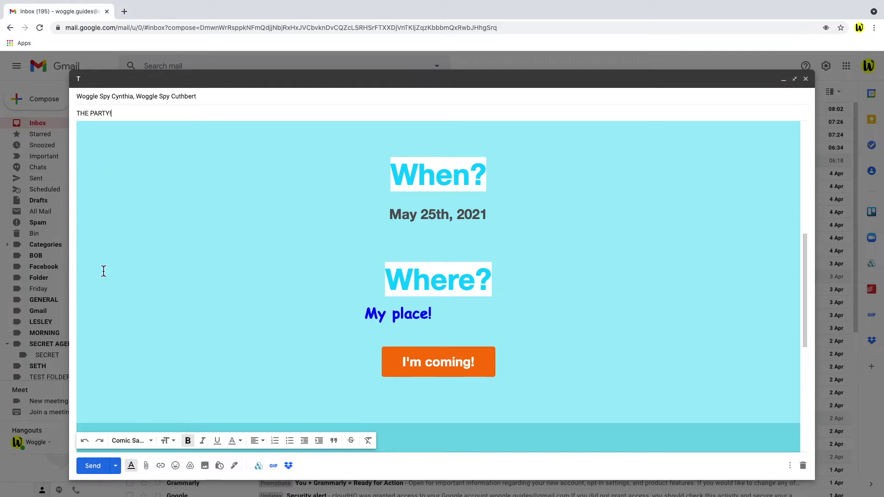
left_click(94, 466)
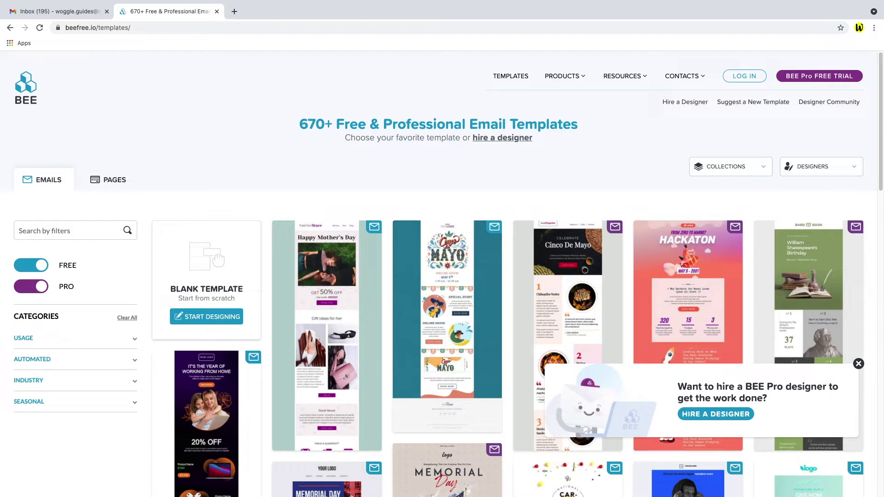
Step: Show only free BEE templates and start designing from the Blank Template
left_click(32, 289)
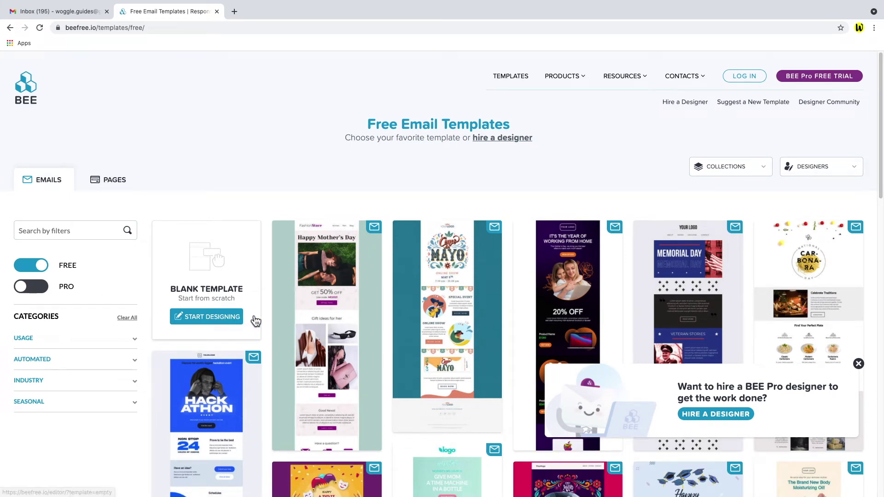
left_click(230, 321)
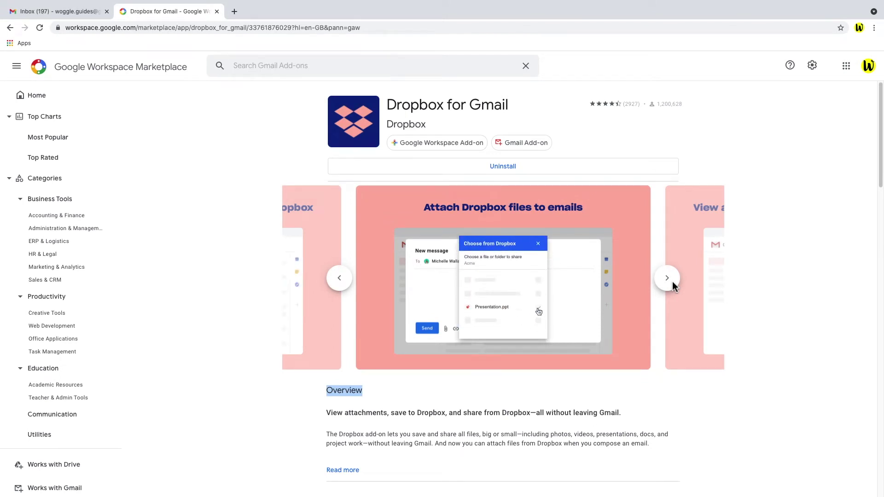
Step: Advance the Dropbox for Gmail carousel to the view-and-save attachments screenshot
left_click(672, 285)
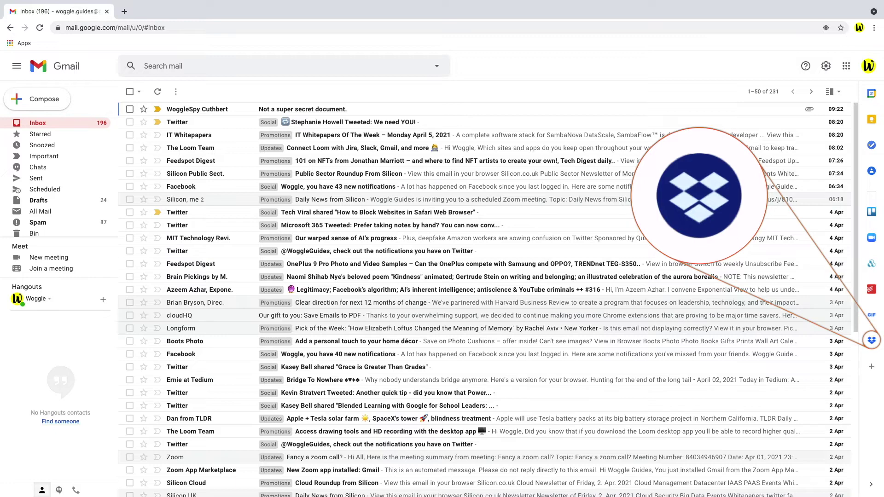
Step: Open 'Not a super secret document.' and save its PDF attachment to Dropbox's Personal folder
left_click(230, 108)
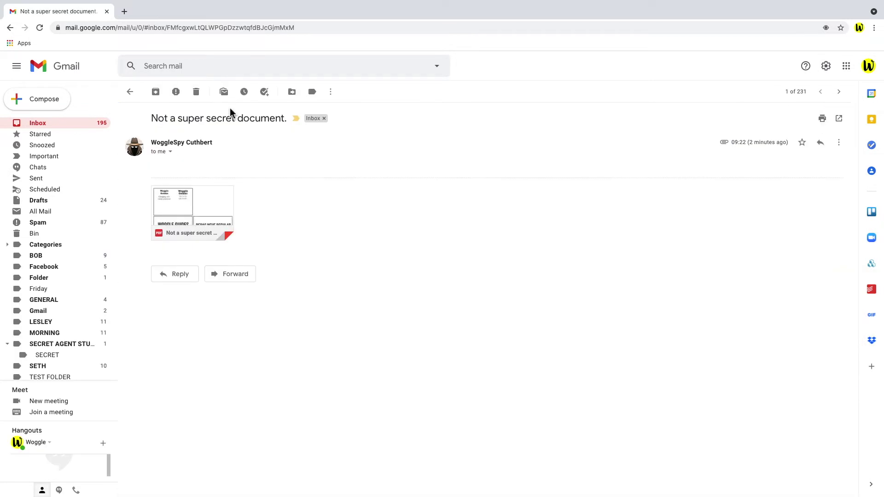
left_click(871, 341)
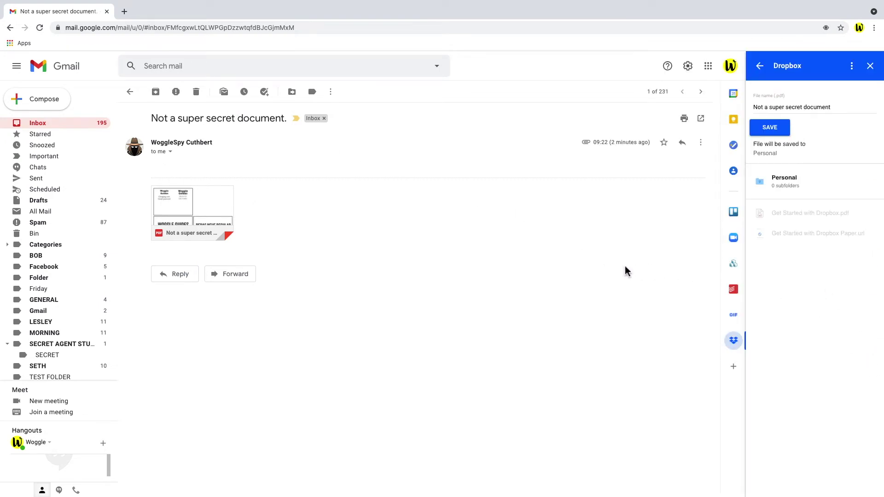
left_click(768, 133)
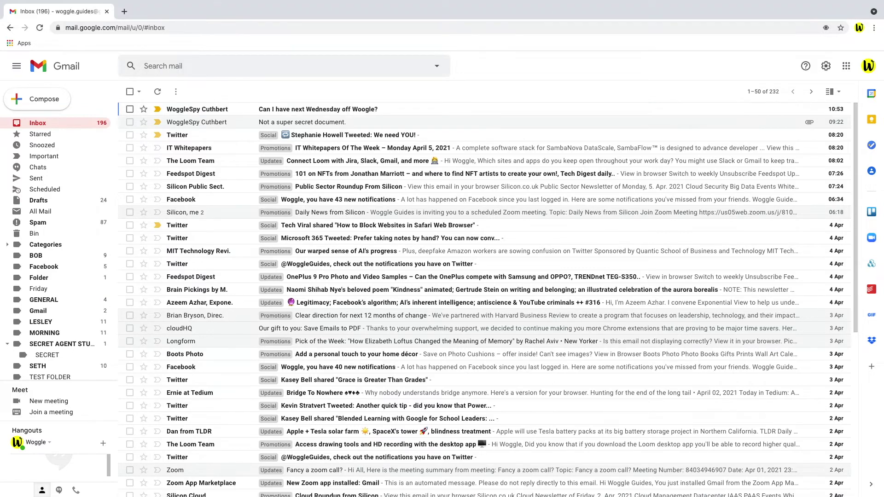
Step: Reply to the Wednesday-off request with an 'I'll allow it' Gfycat GIF and send it
left_click(177, 111)
left_click(174, 198)
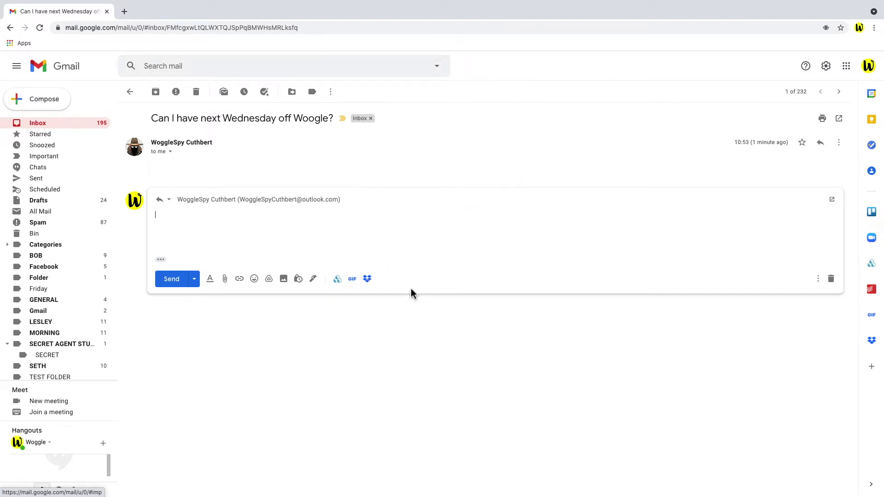
left_click(353, 279)
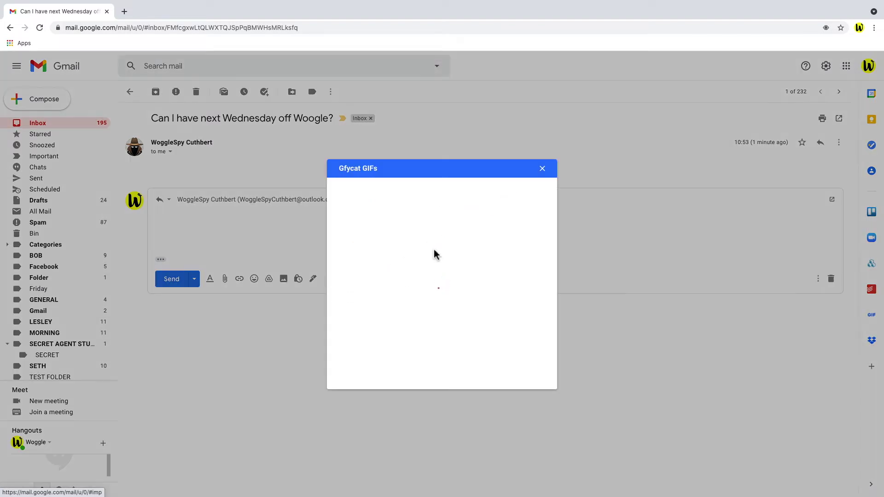
left_click(381, 232)
type("I'll allow it")
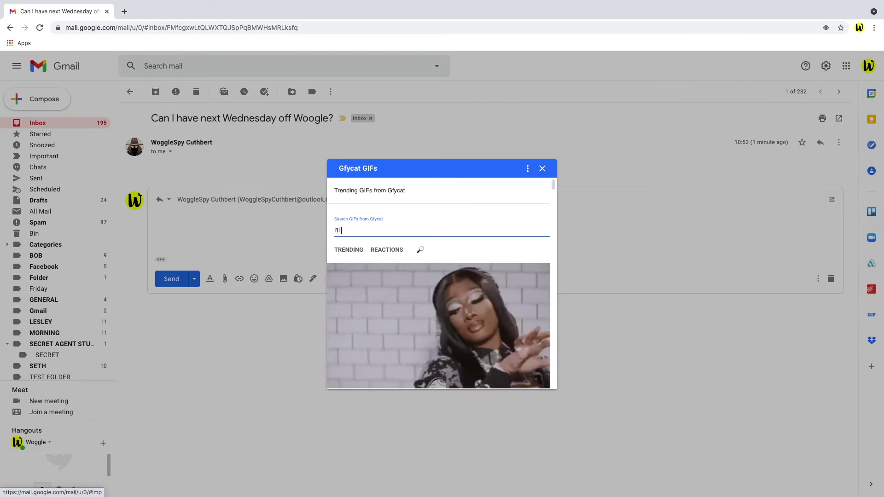
key("Return")
left_click_drag(553, 184, 555, 240)
left_click(480, 235)
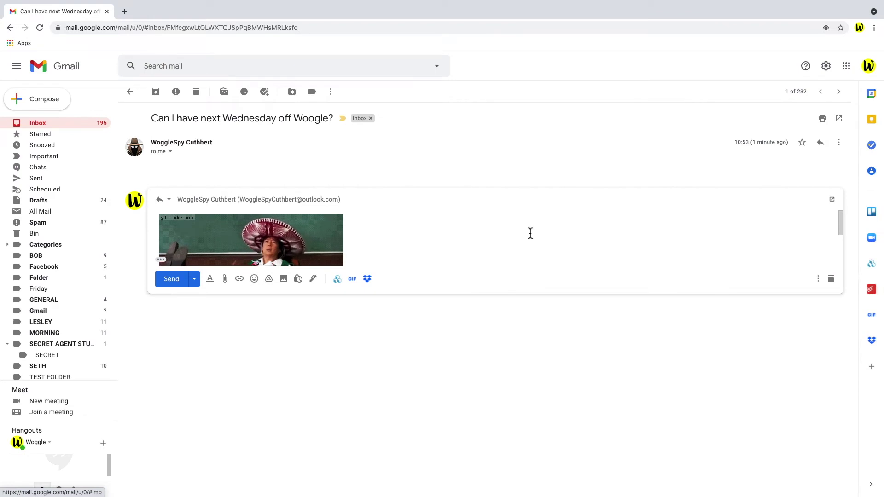
scroll(523, 237, "down", 1)
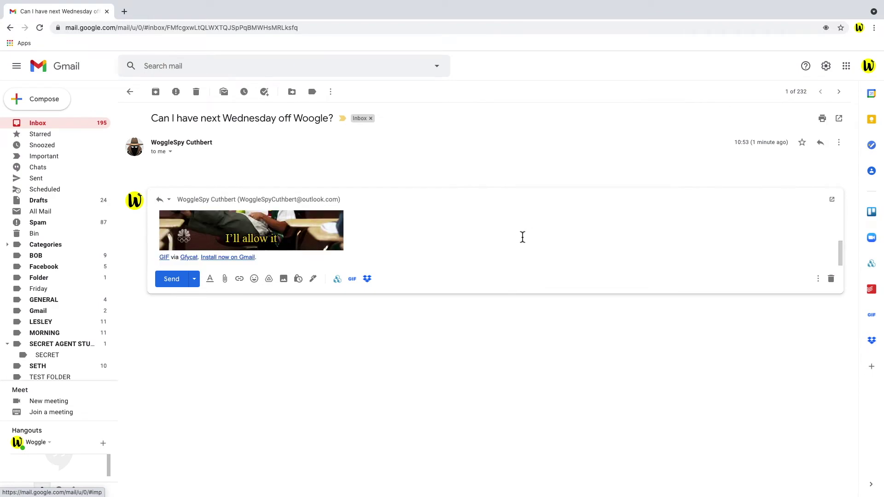
left_click(182, 283)
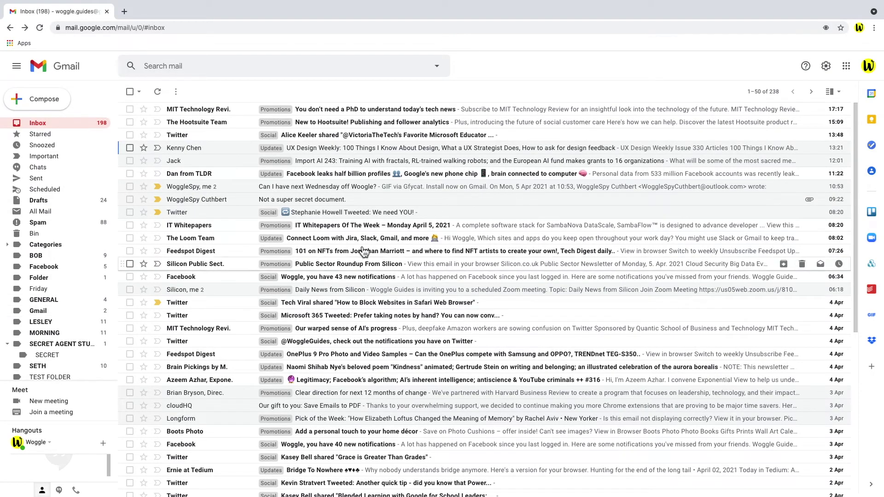
Step: From the TLDR Facebook-leak email, save a Google Keep note reading 'FB note'
left_click(392, 175)
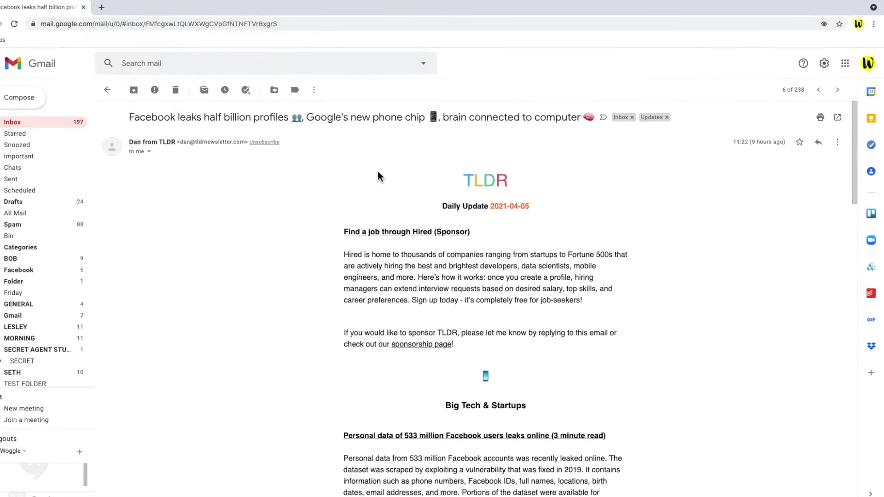
left_click(872, 105)
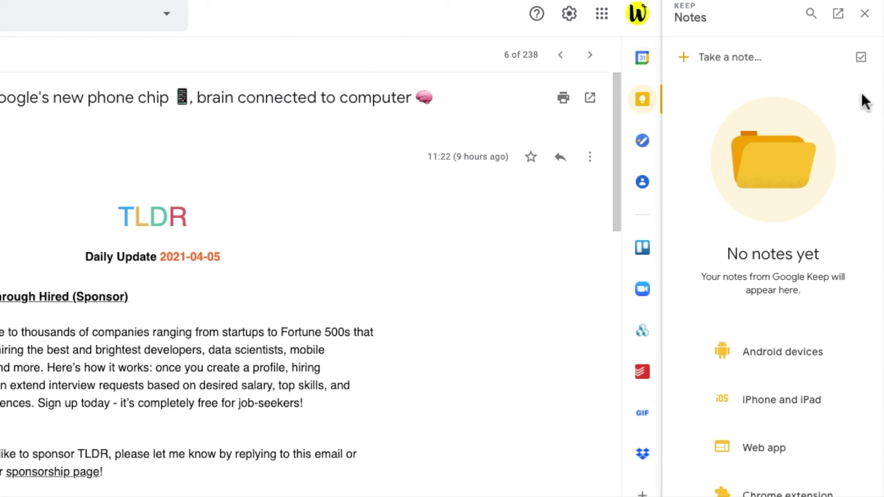
left_click(741, 57)
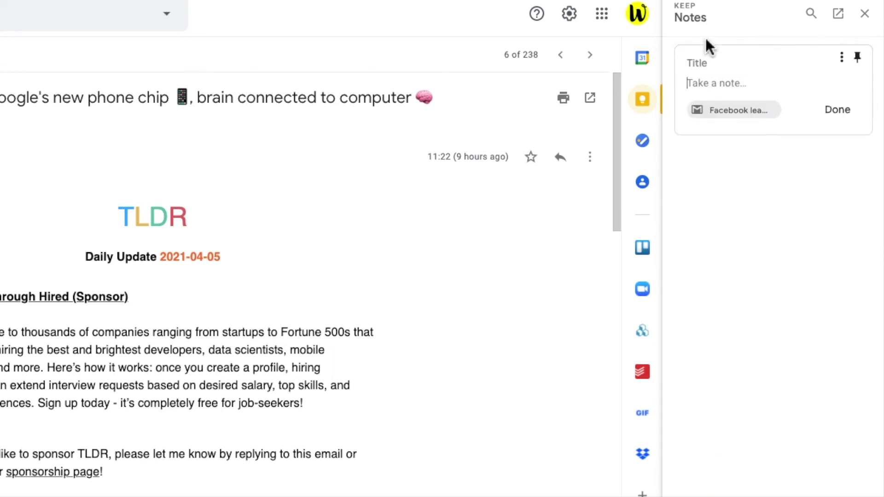
type("FB note")
left_click(833, 124)
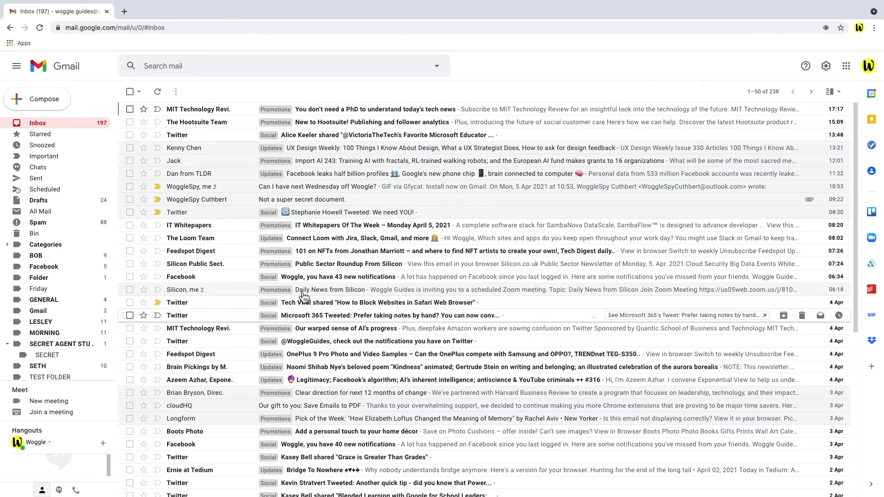
Step: Add the IT Whitepapers email as a task with the details 'Whitepaper book'
left_click(248, 230)
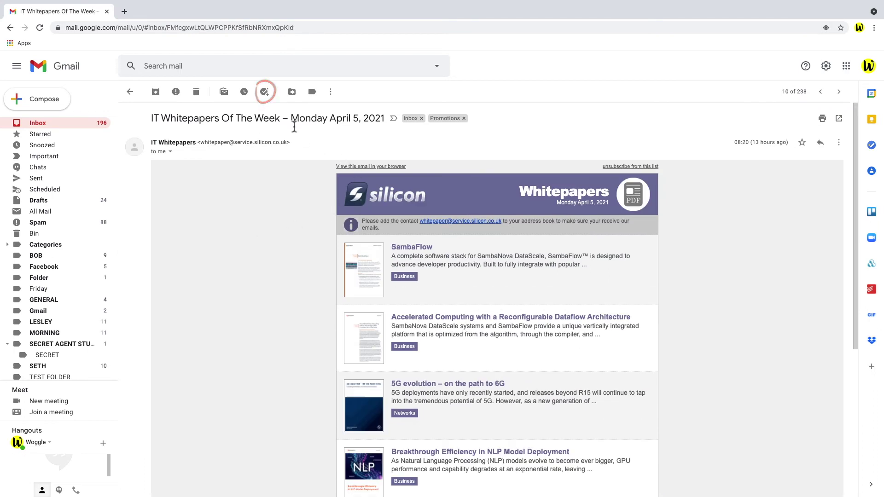
left_click(268, 97)
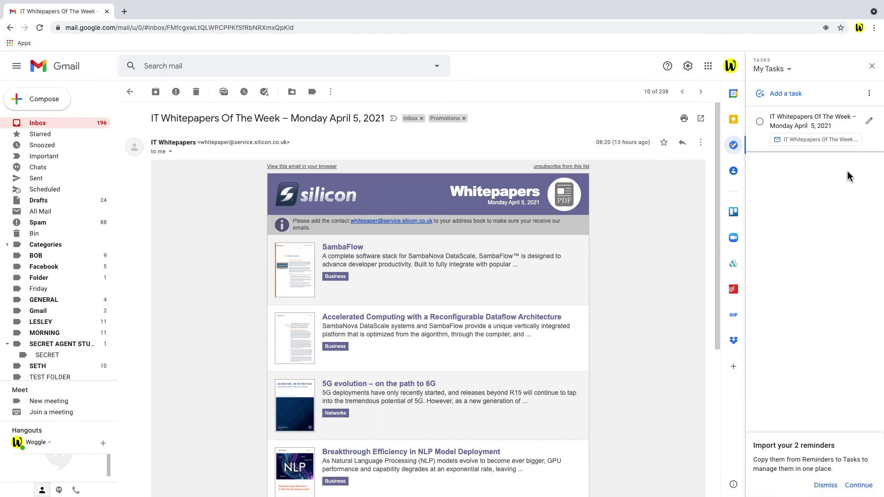
left_click(870, 121)
left_click(839, 132)
type("Whitepaper book")
Step: Give the task a due date of Wed, 7 Apr at 12:00
left_click(820, 184)
left_click(798, 143)
left_click(810, 224)
left_click(843, 318)
left_click(854, 269)
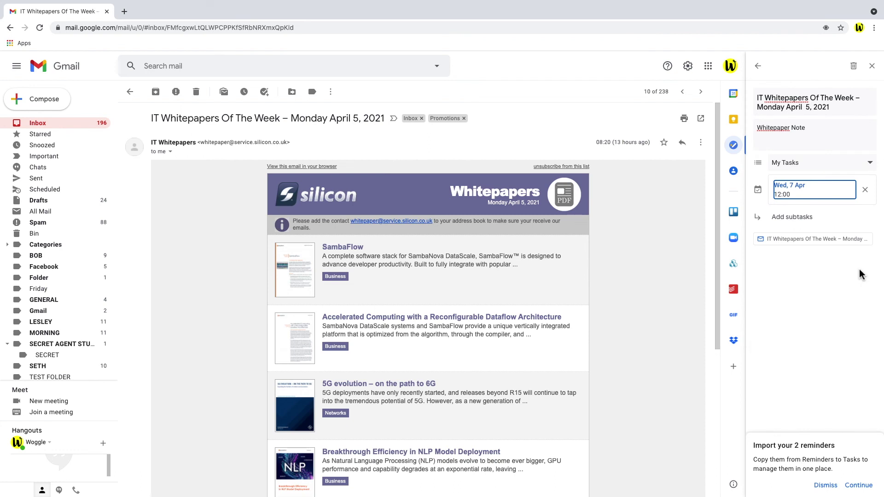